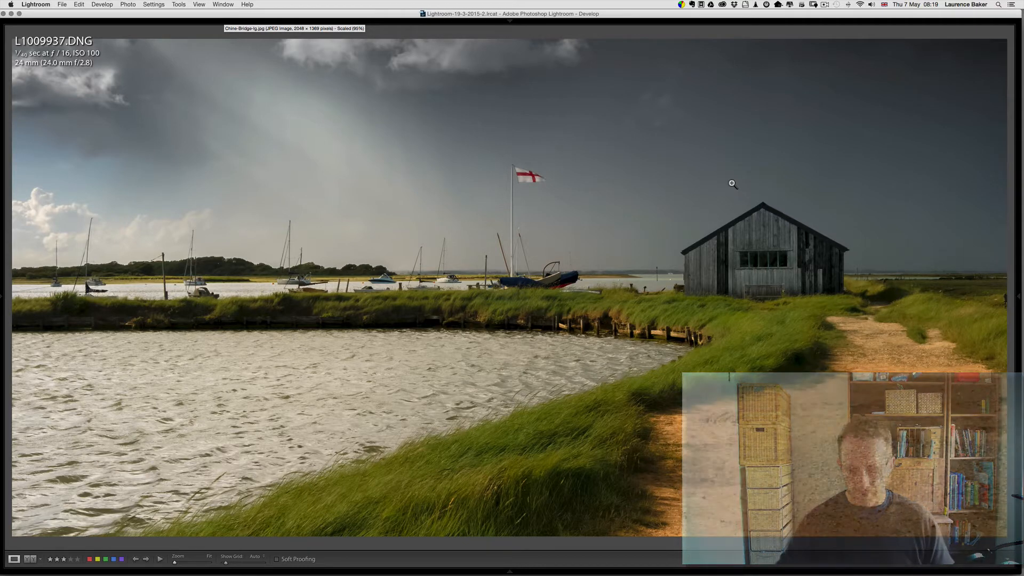
Activate the Adjustment Brush and reset all its effect settings to zero
key("F8")
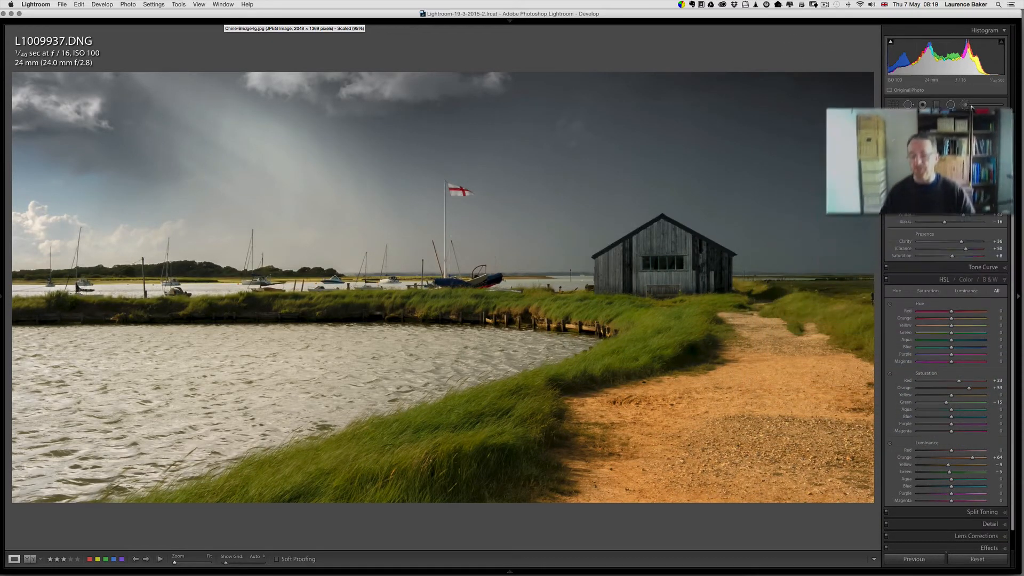
left_click(179, 4)
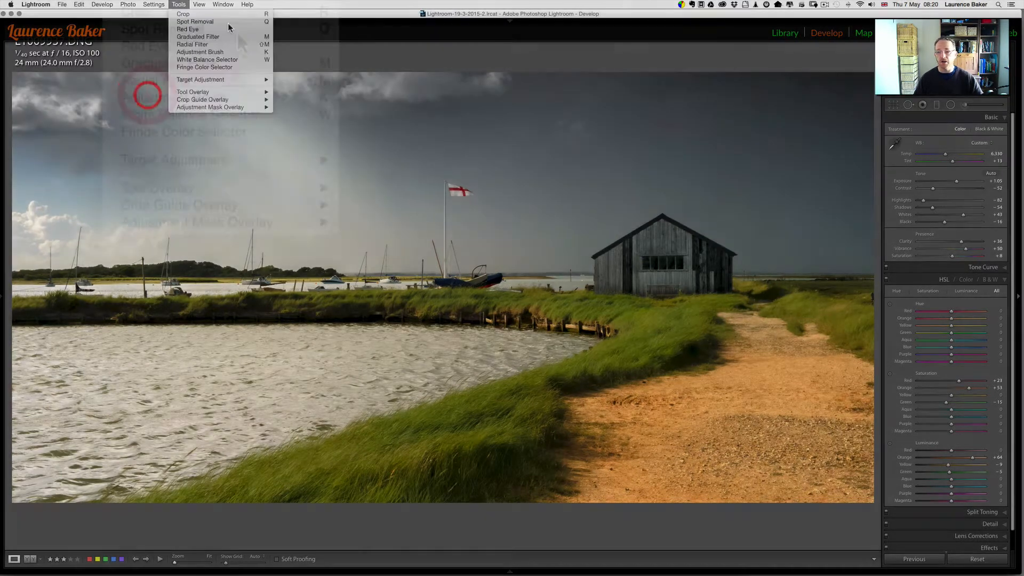
left_click(200, 52)
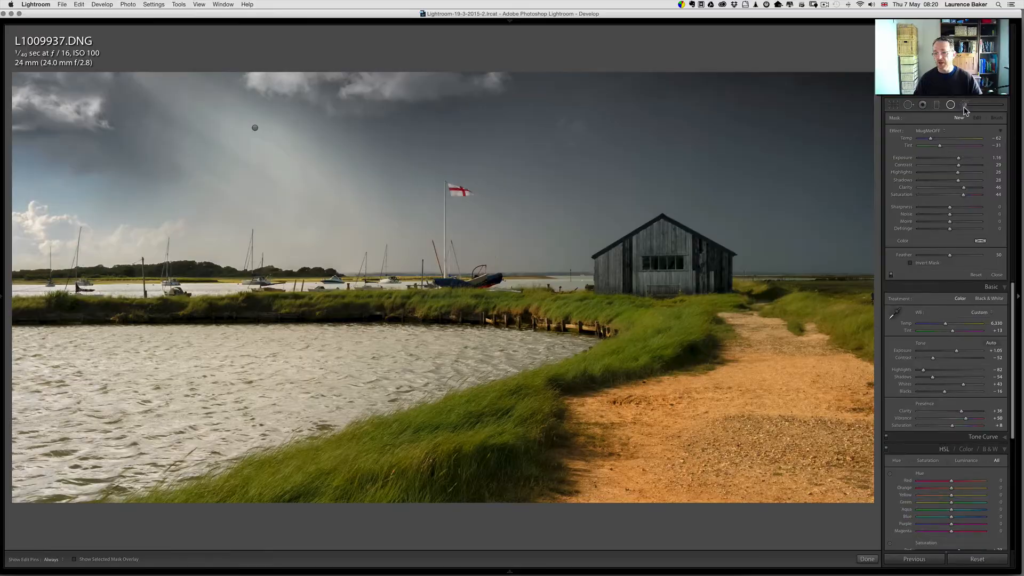
left_click(964, 106)
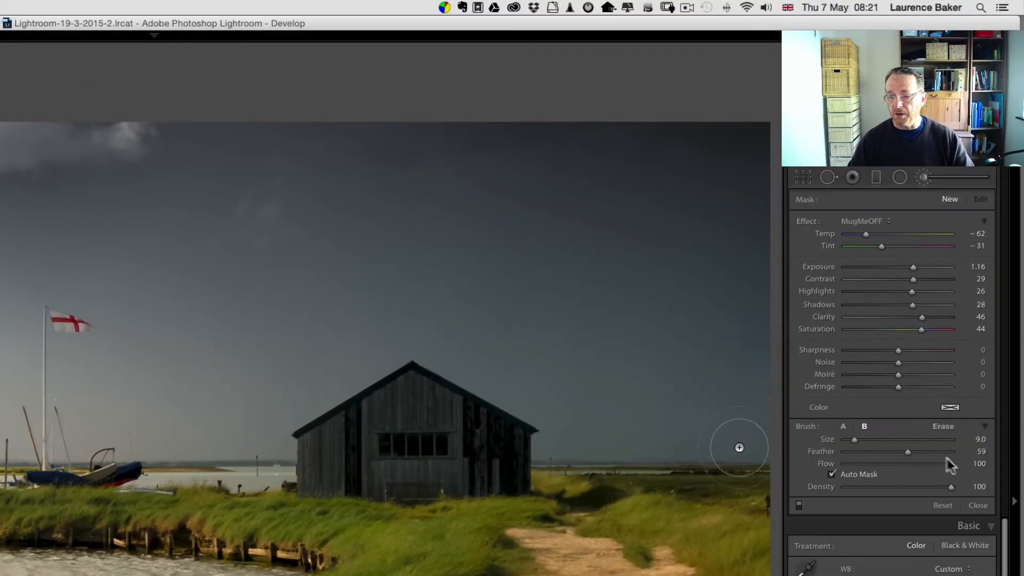
double_click(804, 221)
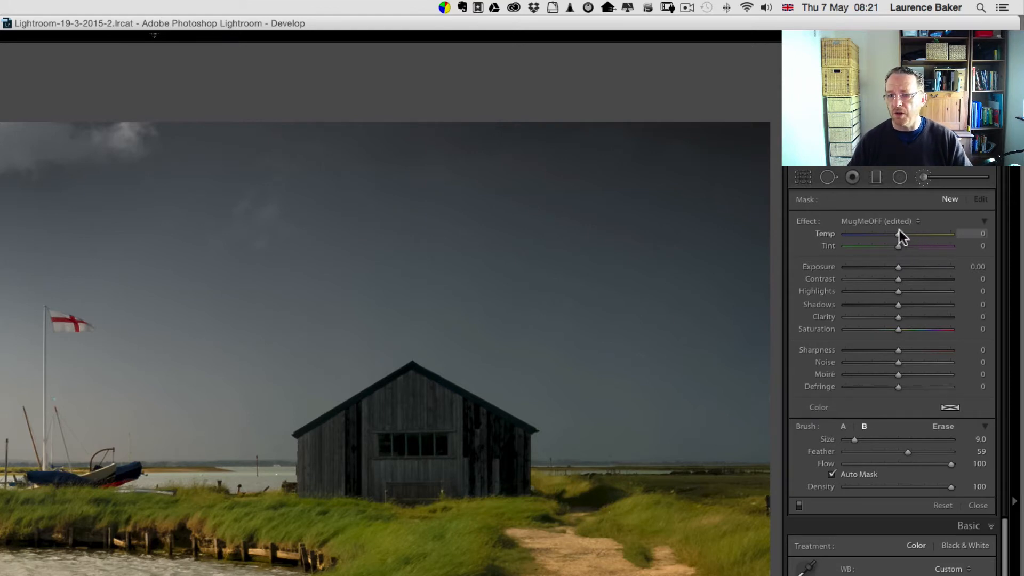
Set the brush effect to Temp -76, Tint -17, Exposure -0.87, Contrast 24, Highlights 0, Shadows -39, Clarity 46 and Saturation 39
left_click_drag(899, 233, 858, 233)
left_click_drag(897, 267, 918, 330)
double_click(929, 291)
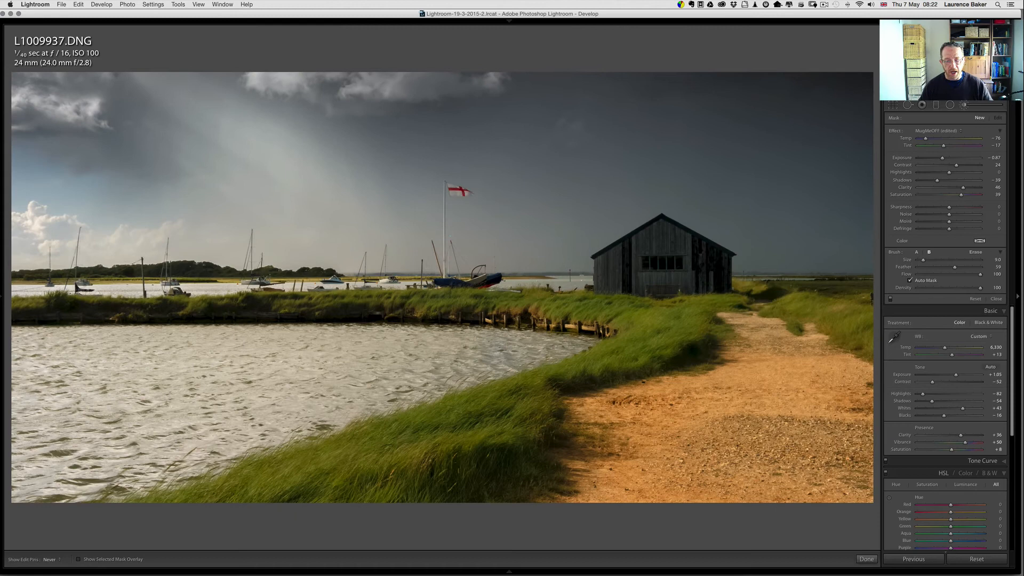
Paint the brush effect over the whole area of water in the foreground, up to the grass bank
left_click(240, 503)
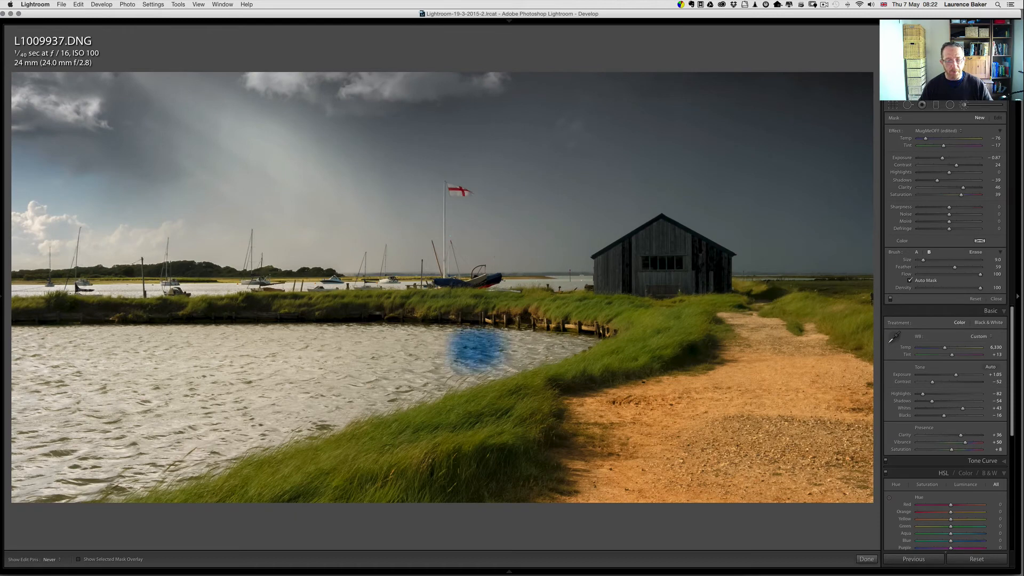
left_click_drag(474, 349, 566, 346)
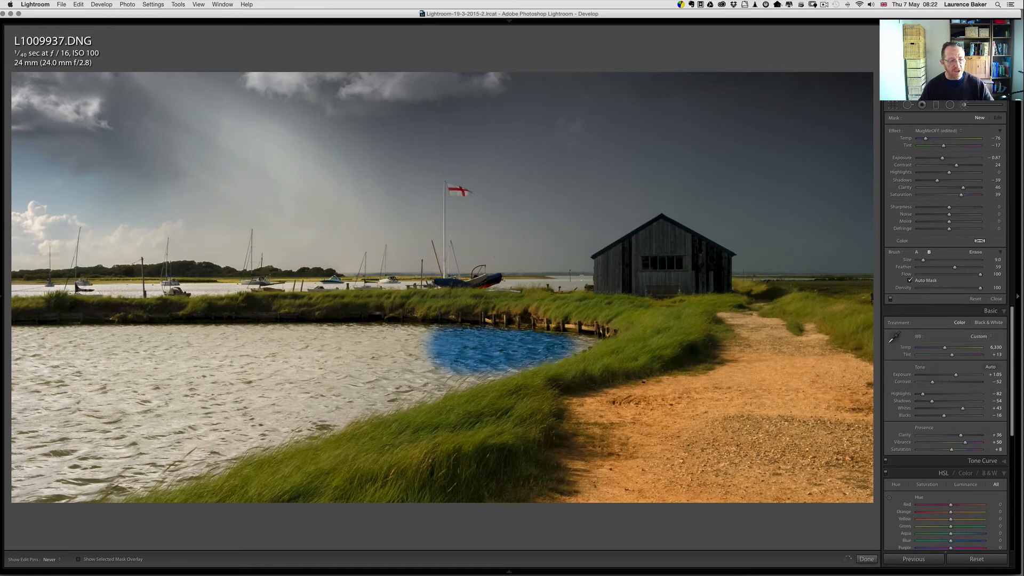
left_click_drag(443, 348, 315, 347)
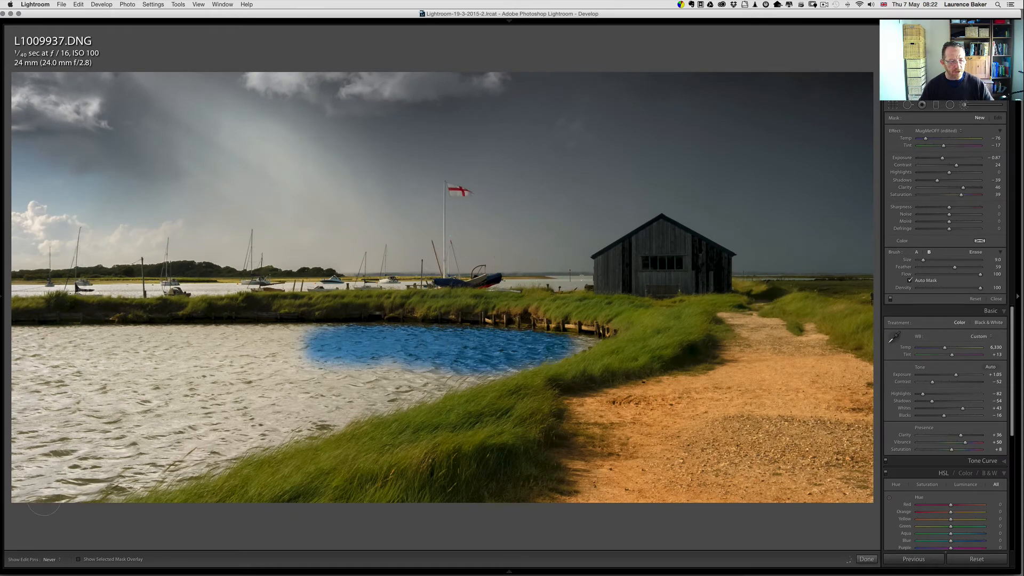
mouse_move(44, 499)
left_mouse_down()
mouse_move(65, 410)
mouse_move(59, 354)
mouse_move(537, 353)
left_mouse_up()
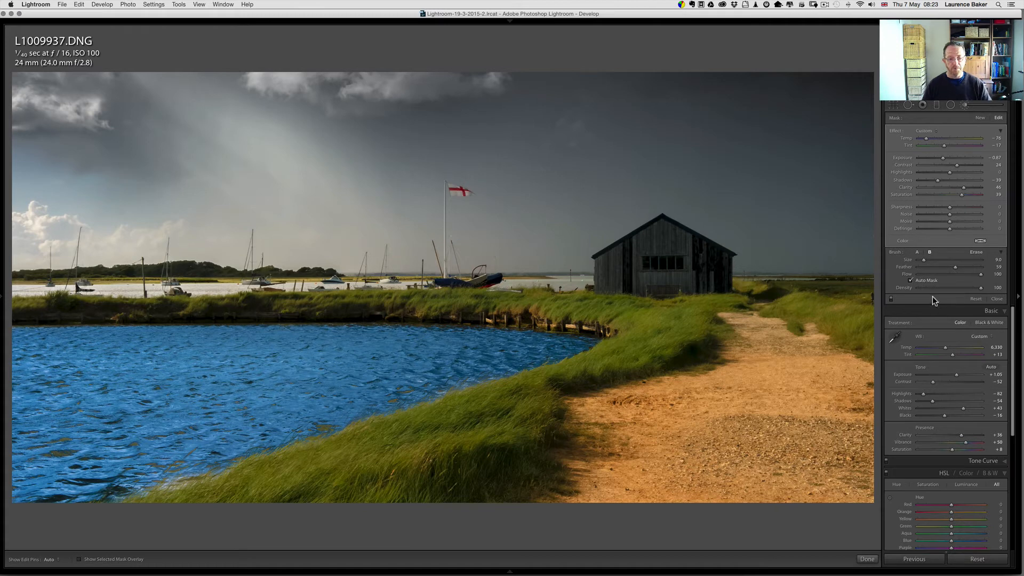
Adjust the brush effect to Temp -29, Tint -37, Exposure -1.25, Highlights 64 and Shadows -16
mouse_move(925, 138)
left_mouse_down()
mouse_move(940, 139)
mouse_move(938, 159)
mouse_move(969, 172)
left_mouse_up()
left_click_drag(719, 208, 734, 217)
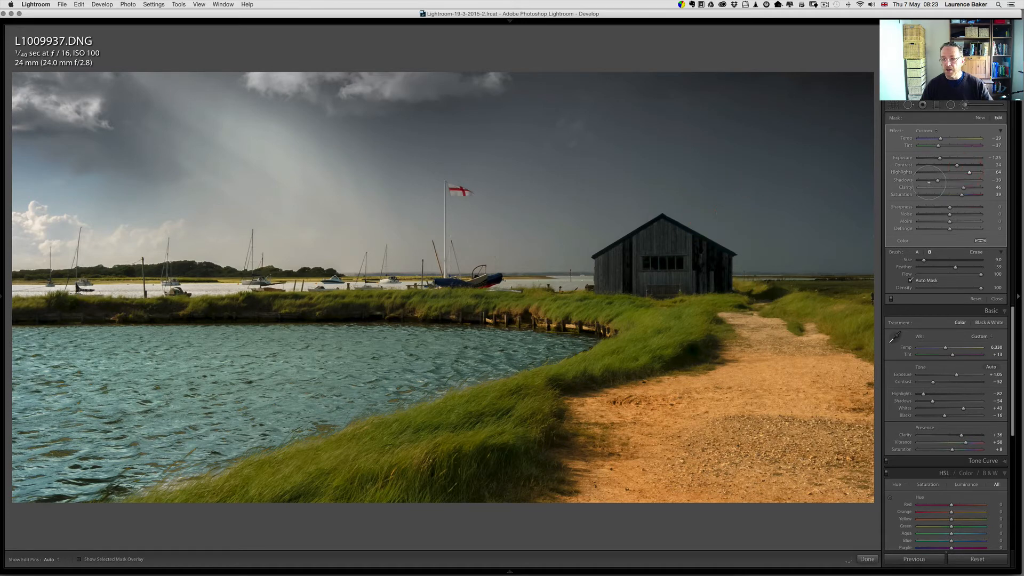
left_click_drag(938, 182, 945, 180)
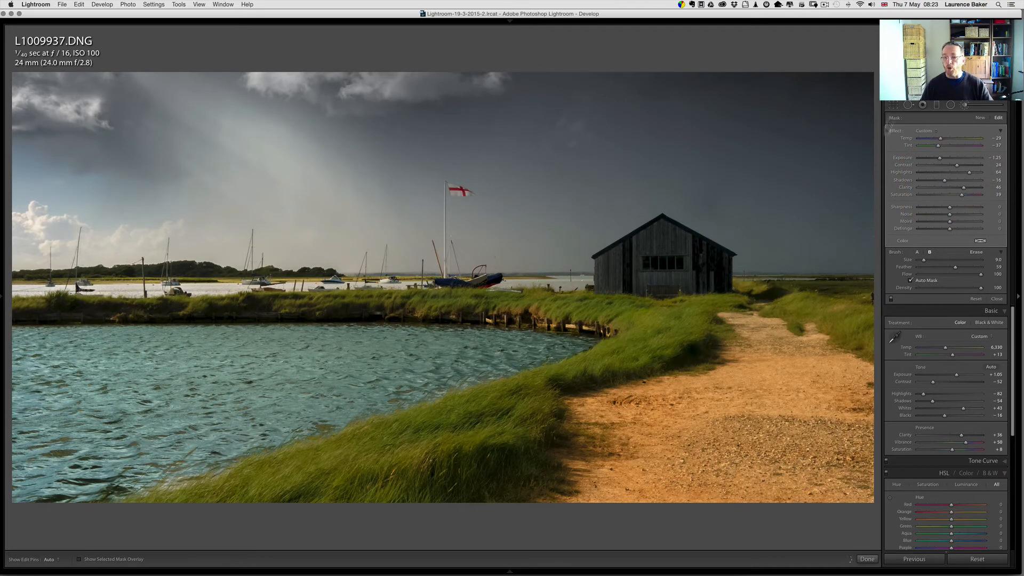
Save the current brush settings as a new effect preset named "What a fool"
left_click(928, 132)
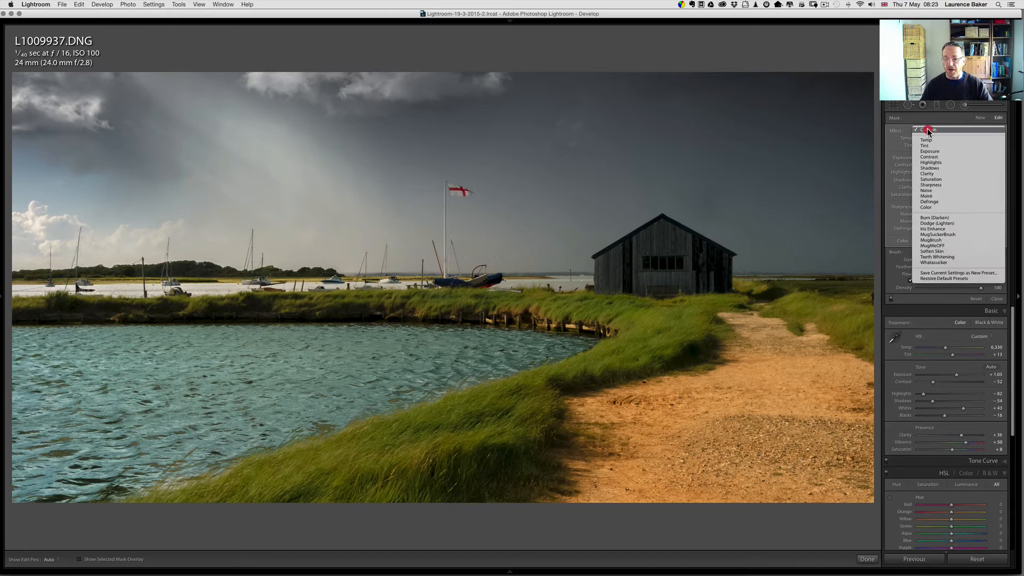
left_click(941, 273)
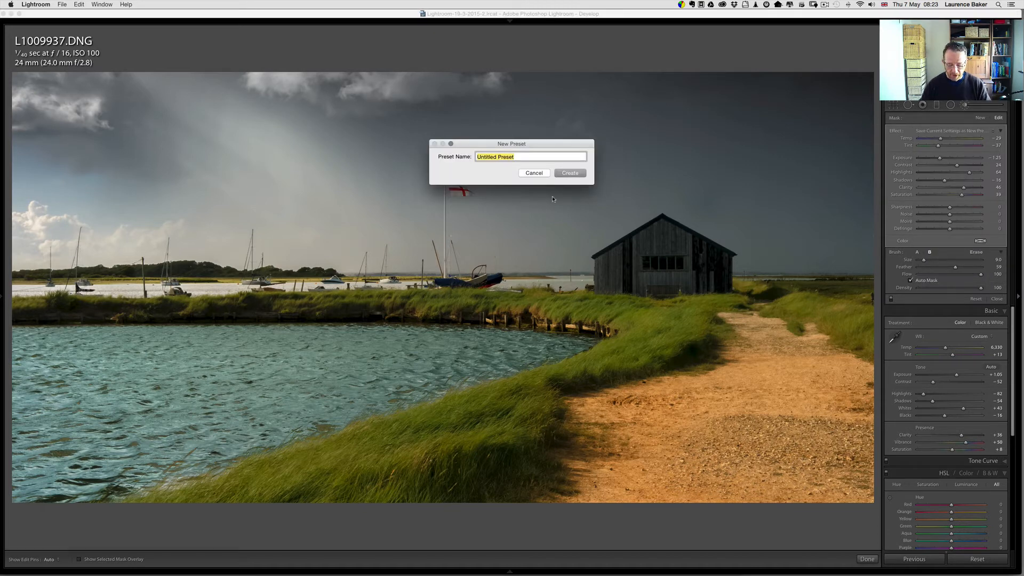
type("What a fool")
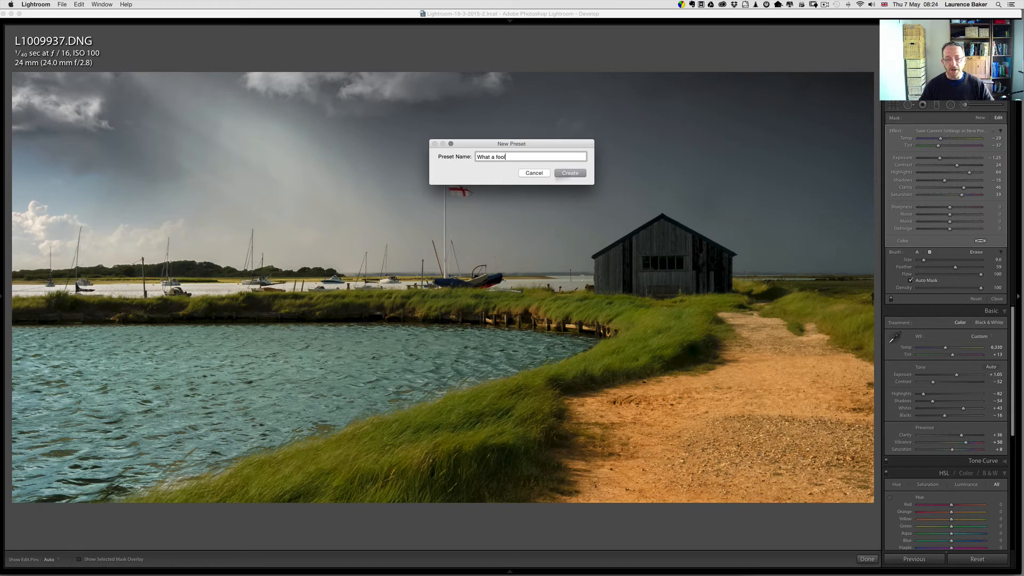
left_click(564, 177)
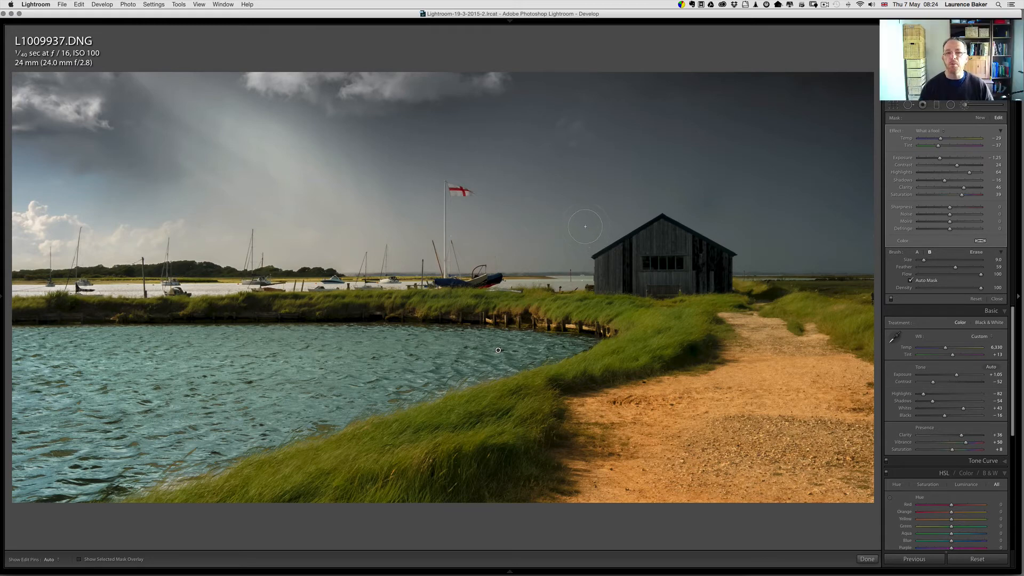
Remove the brush adjustment from the water, and close the Adjustment Brush with the develop presets list shown
left_click(968, 293)
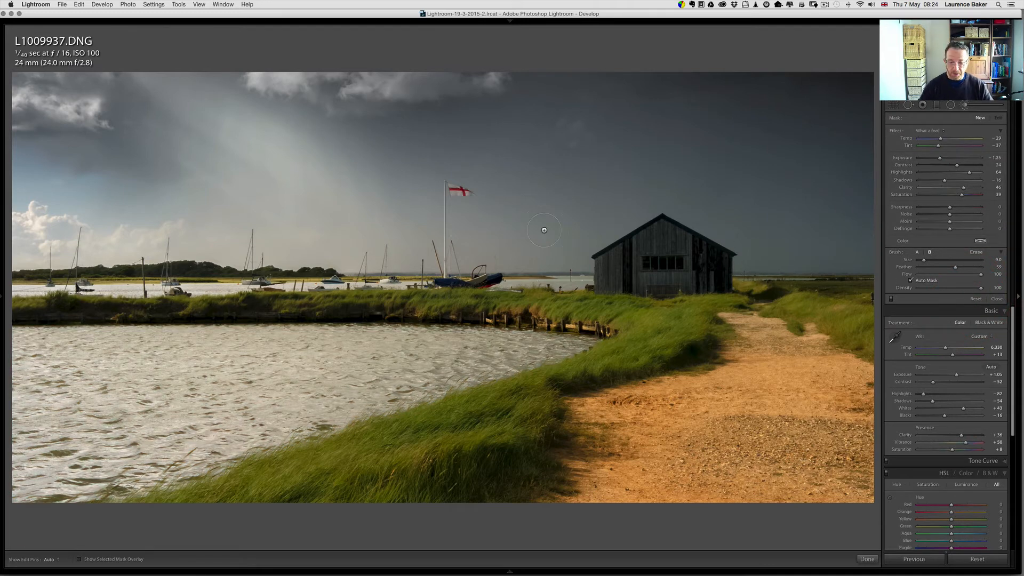
key("F7")
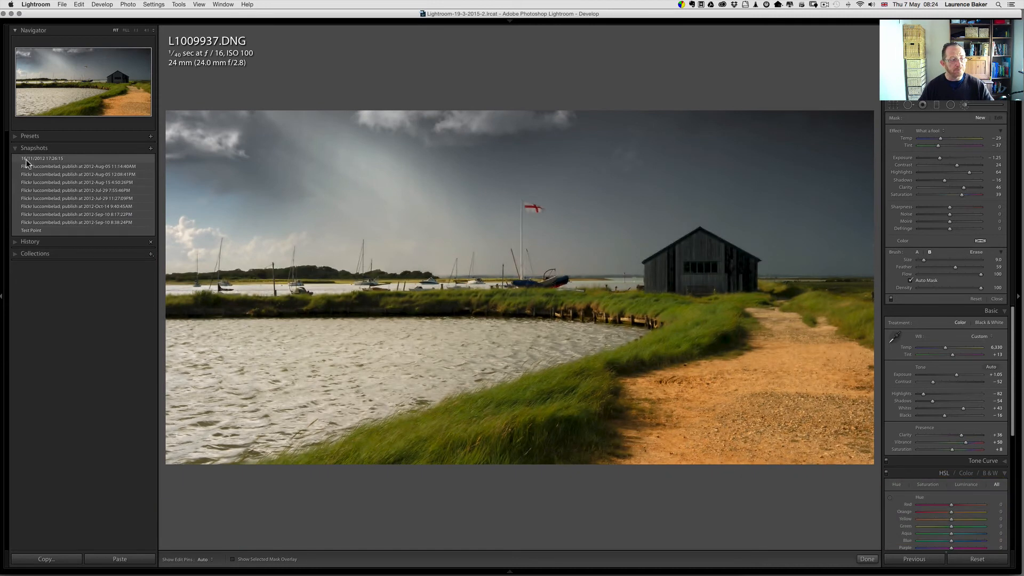
left_click(25, 136)
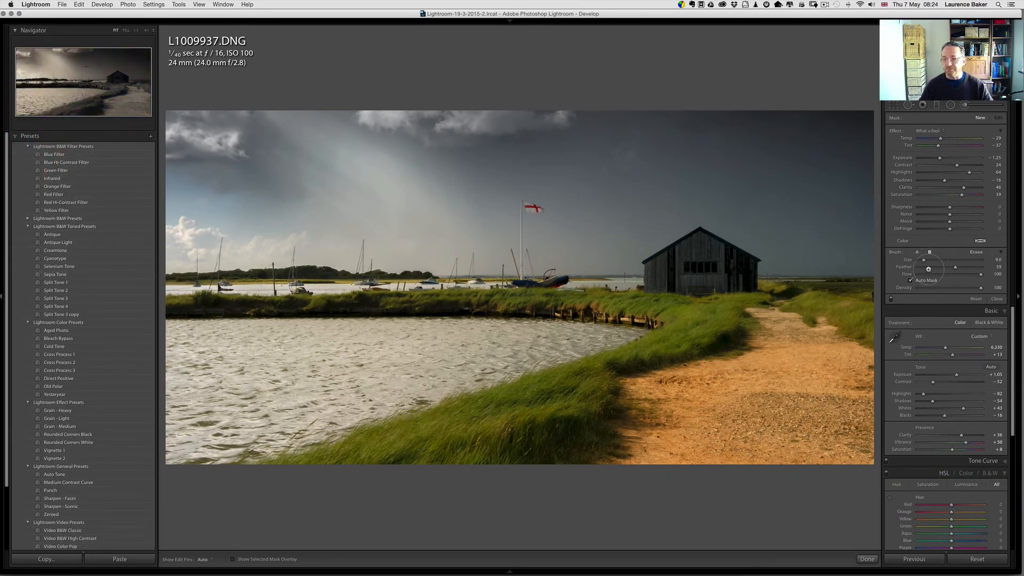
left_click(995, 300)
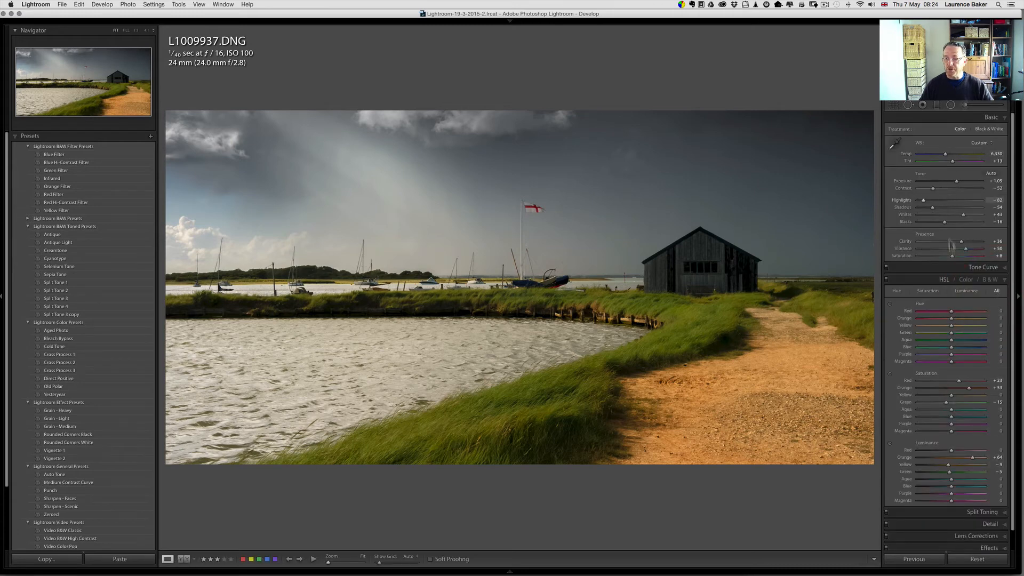
Apply the Infrared B&W filter preset and review its Tone Curve, Split Toning, Detail and Basic settings
left_click(52, 178)
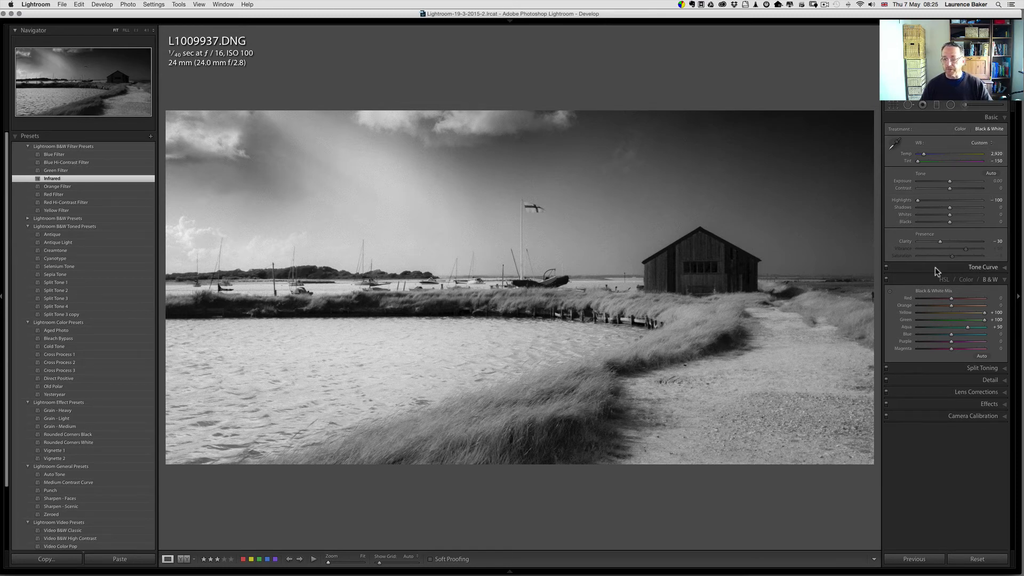
left_click(956, 268)
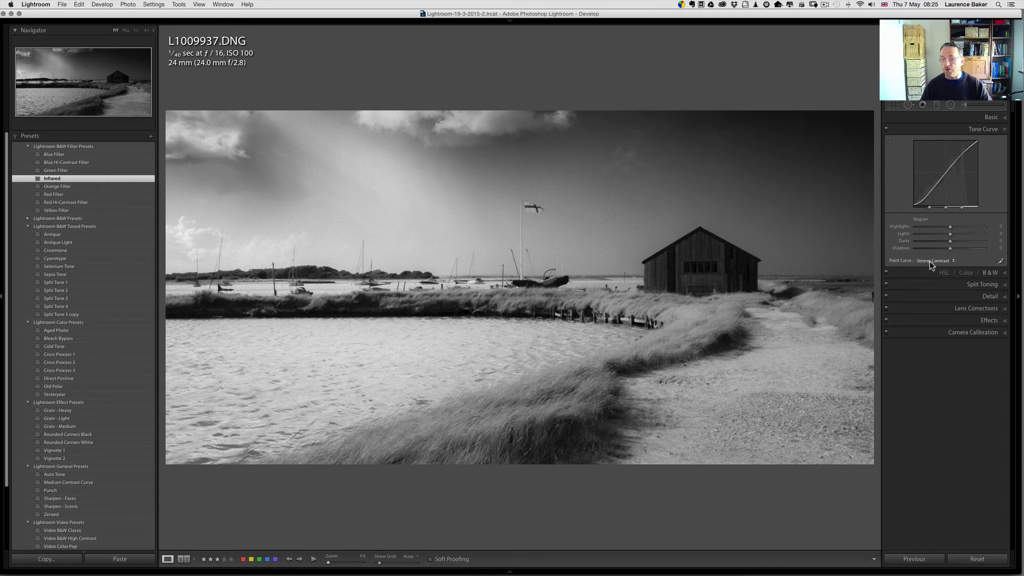
left_click(946, 288)
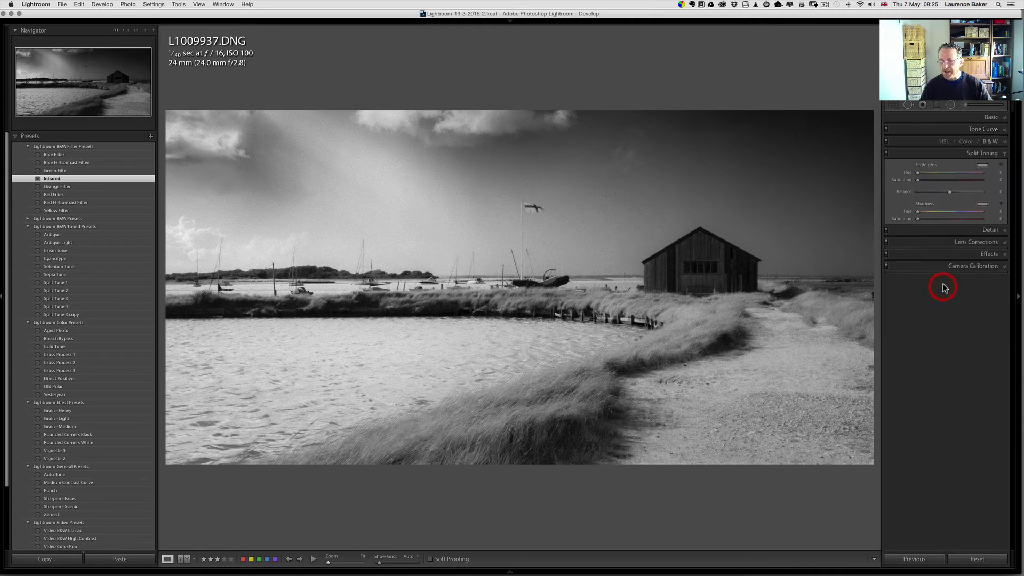
left_click(1005, 155)
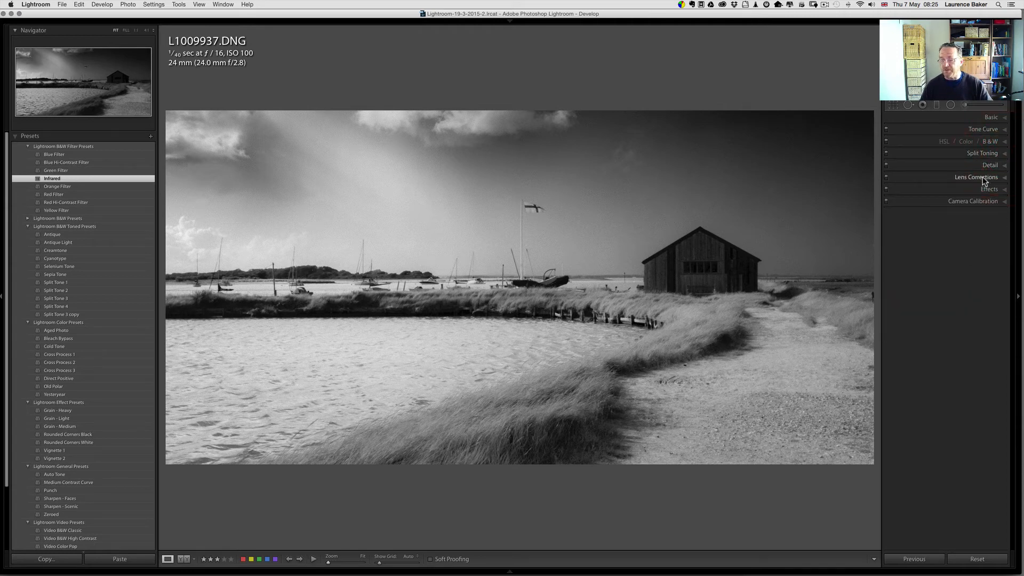
left_click(989, 165)
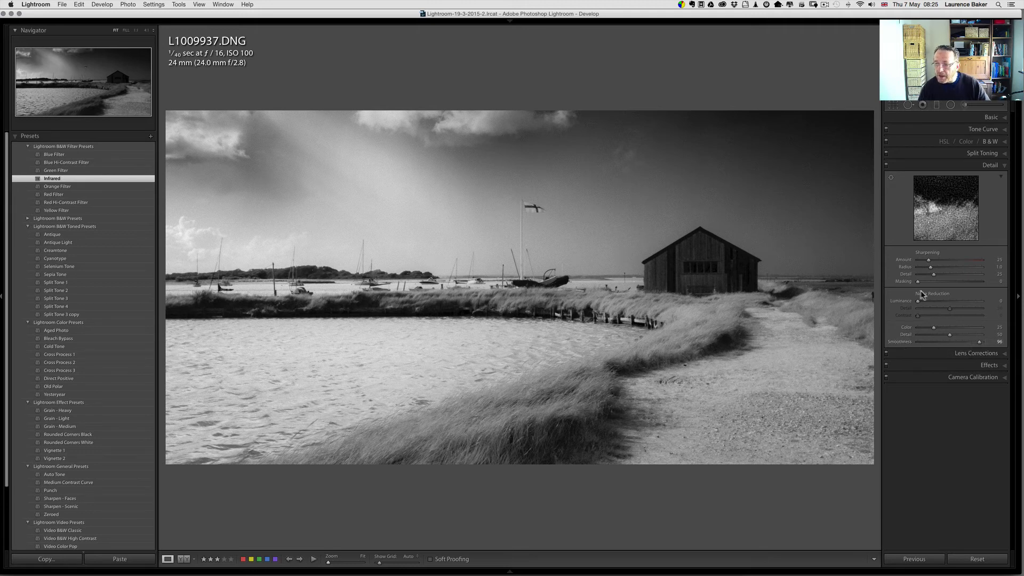
left_click(970, 165)
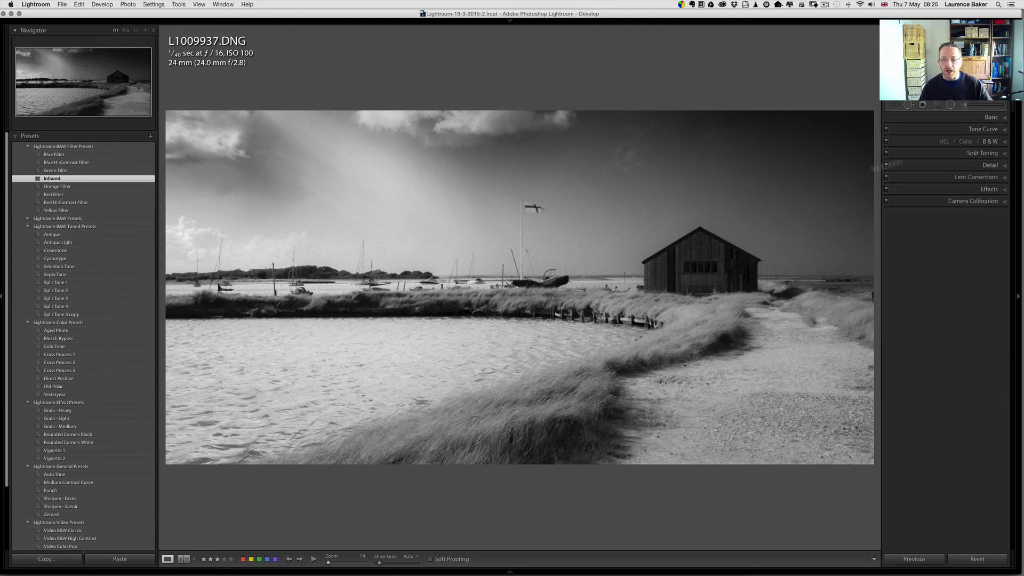
left_click(979, 116)
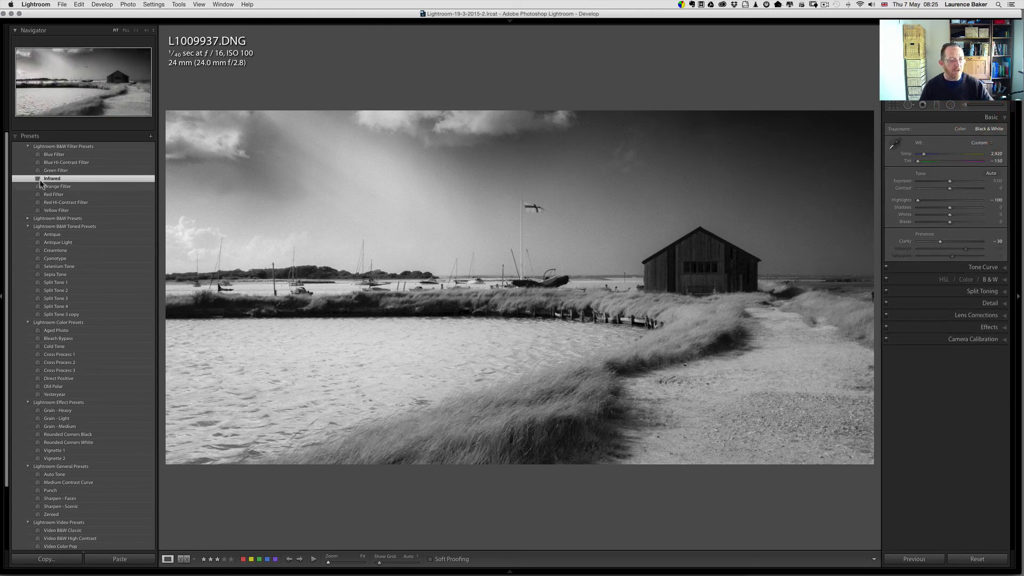
Apply the Orange Filter B&W preset and set Exposure to +1.15, Highlights to +45 and Temp to 7,669
left_click(57, 187)
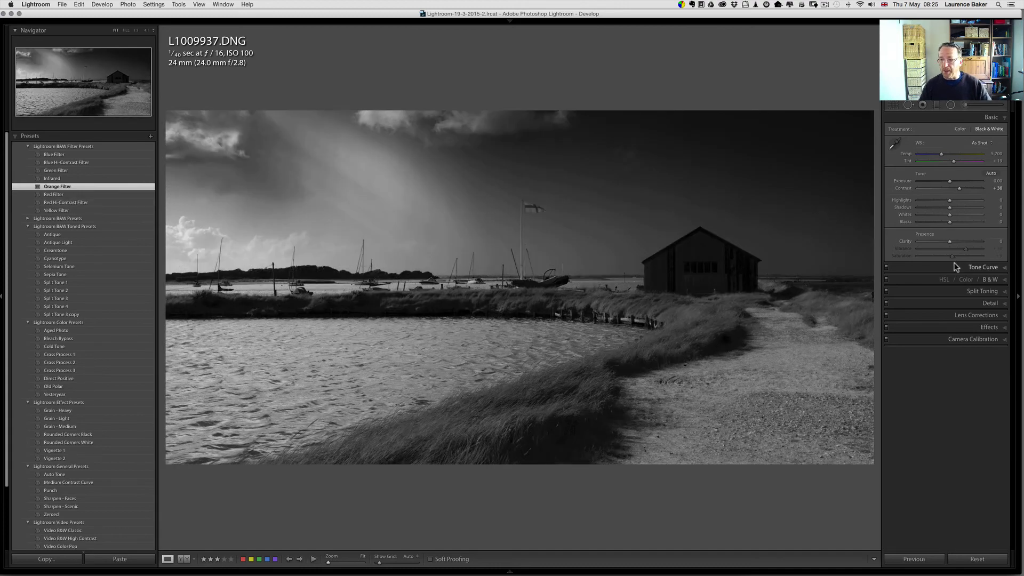
left_click(957, 182)
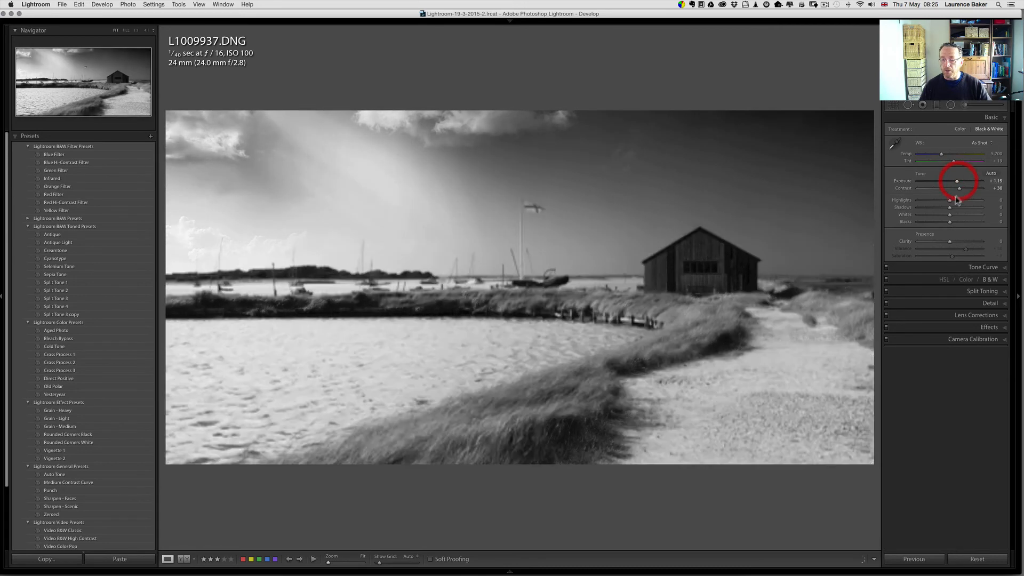
left_click_drag(950, 201, 964, 200)
left_click_drag(943, 157, 949, 159)
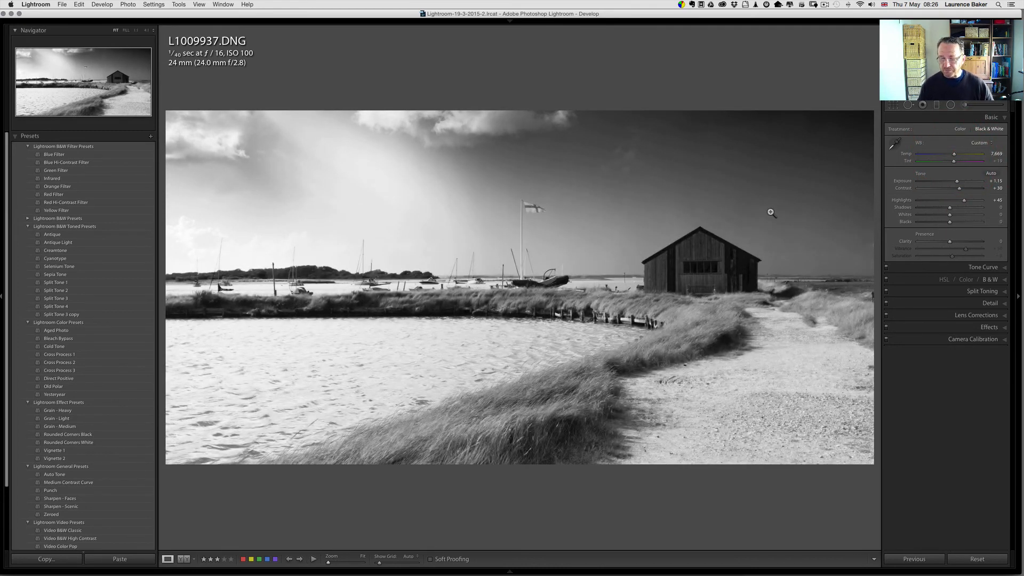
View the options for creating a new develop preset and close them without saving
mouse_move(129, 13)
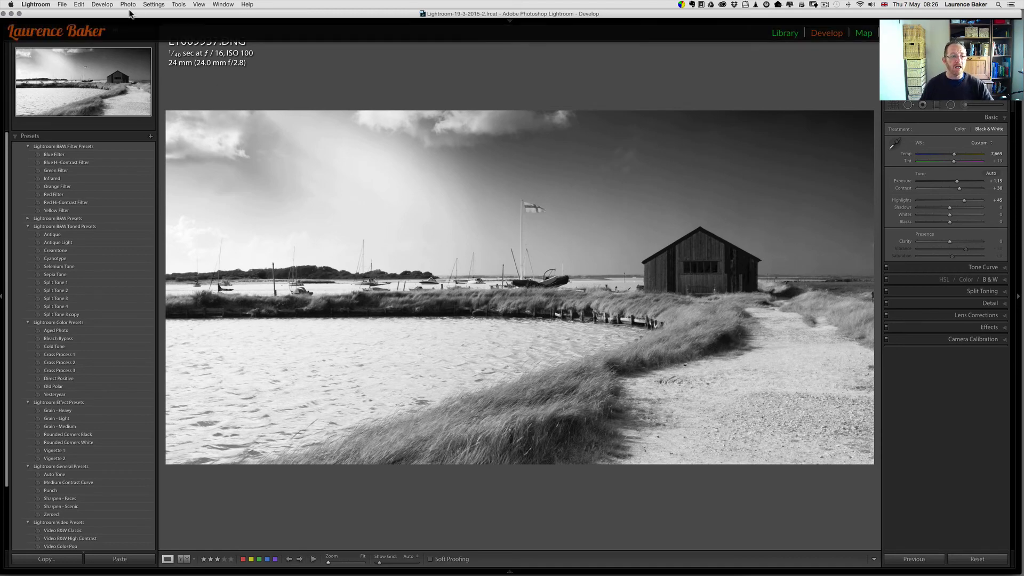
left_click(102, 5)
left_click(90, 23)
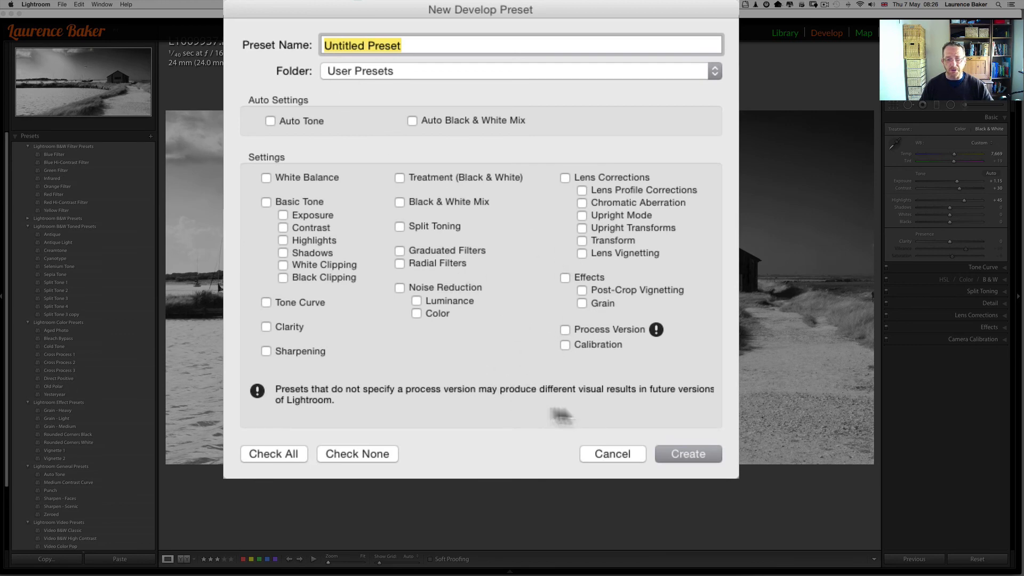
left_click(612, 454)
key("z")
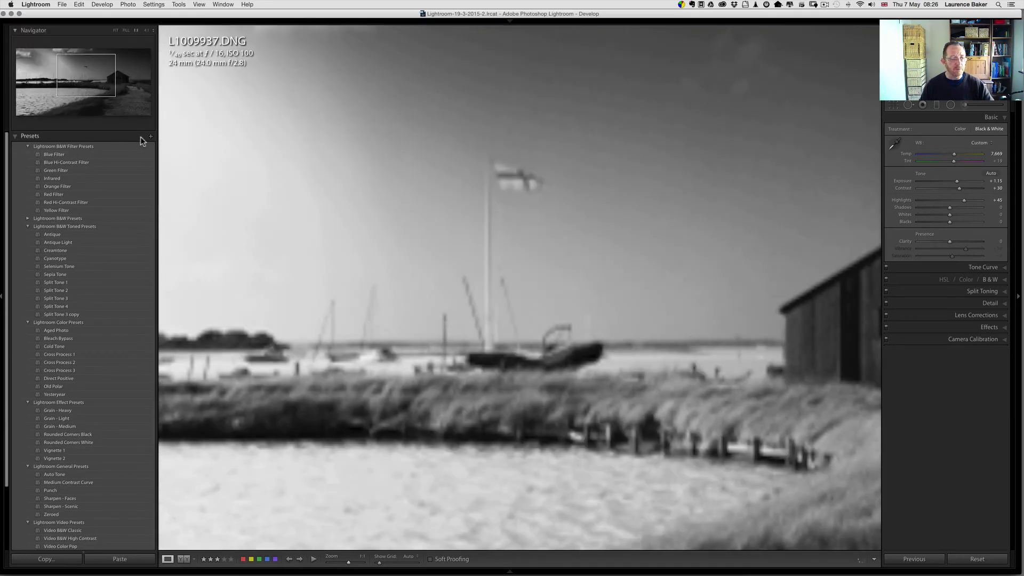
key("space")
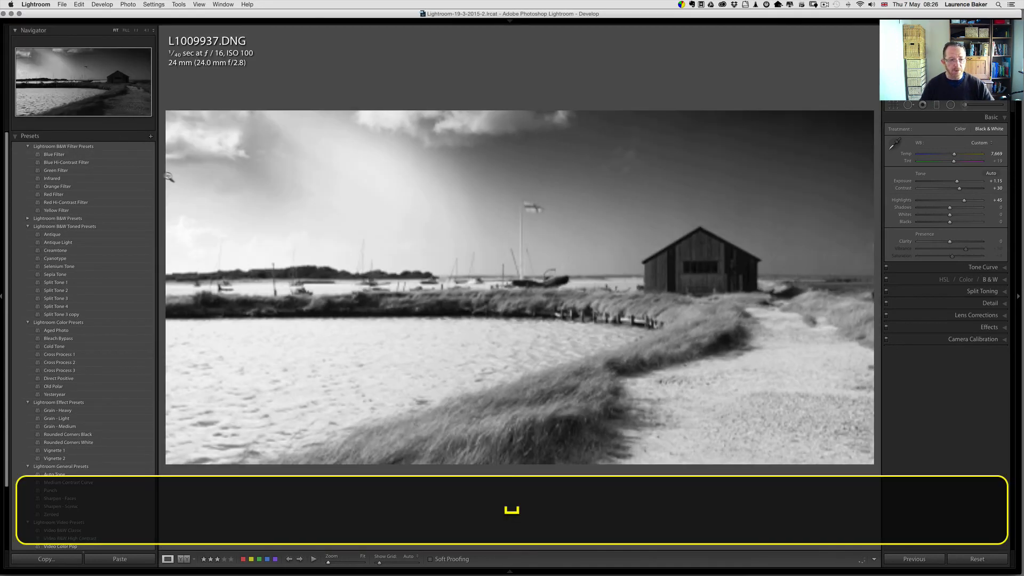
left_click(150, 137)
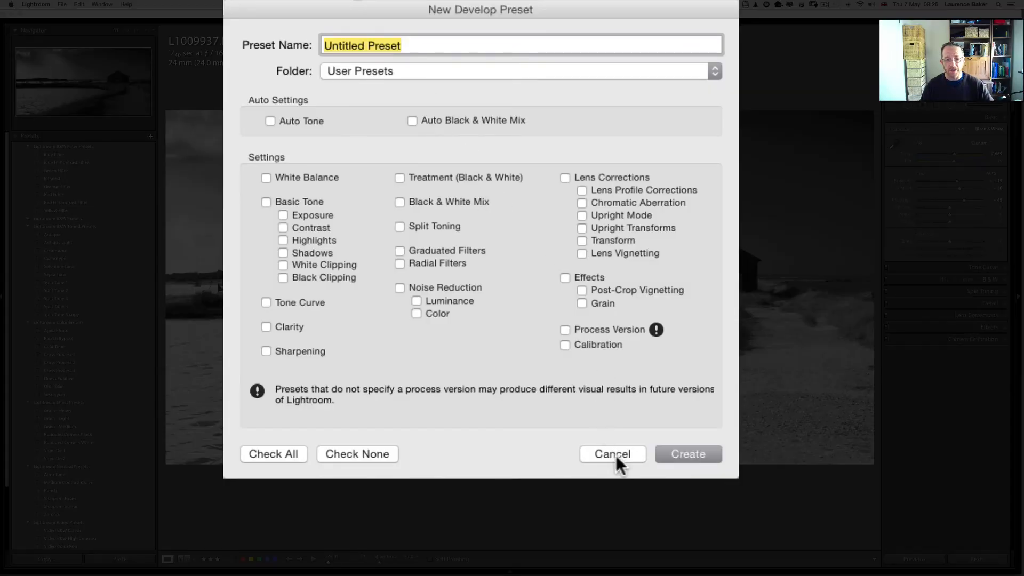
left_click(613, 453)
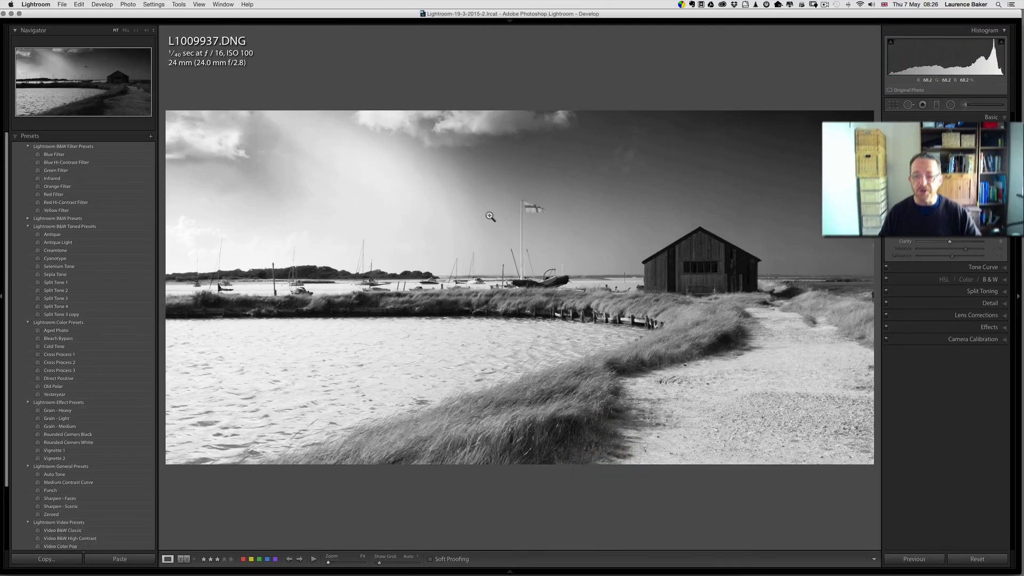